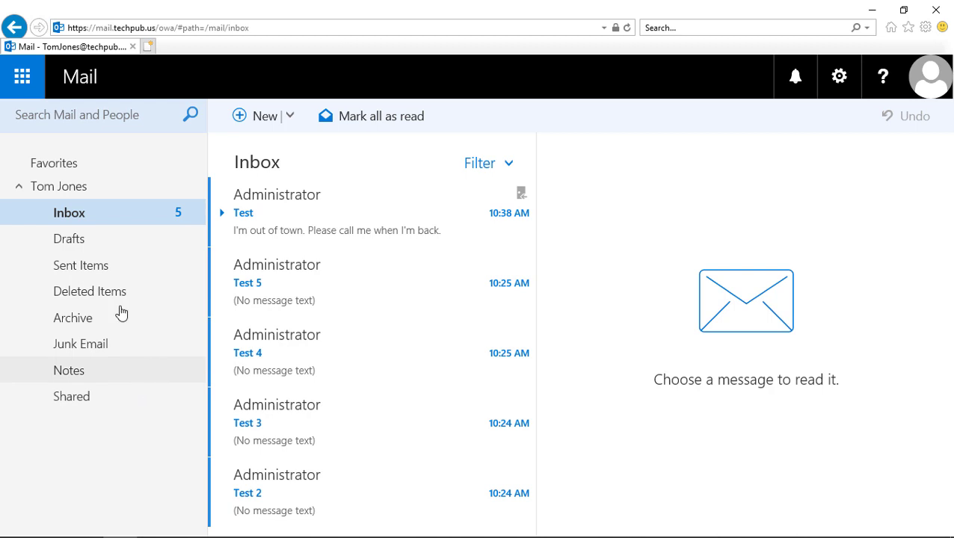
- Create a new top-level folder named NewBusiness under the mailbox root
click(66, 187)
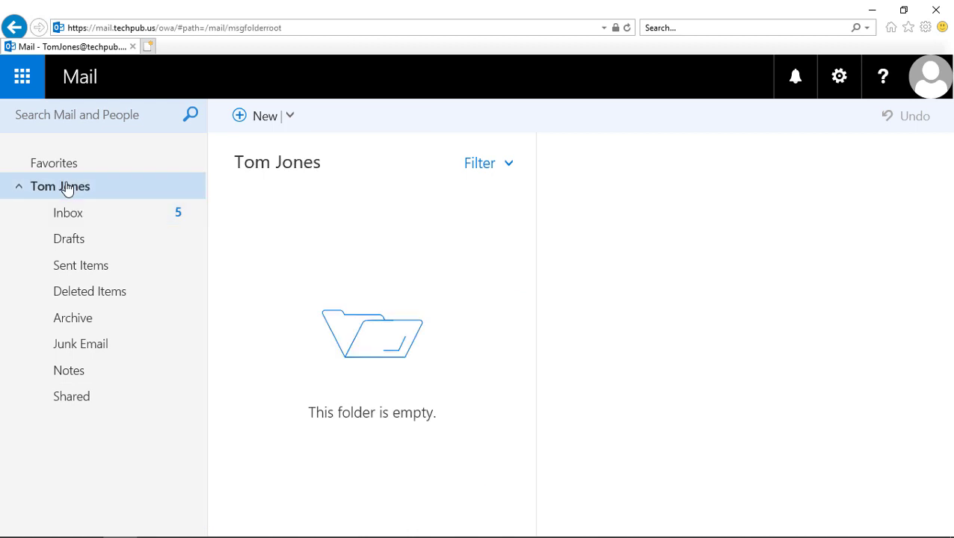
right_click(66, 188)
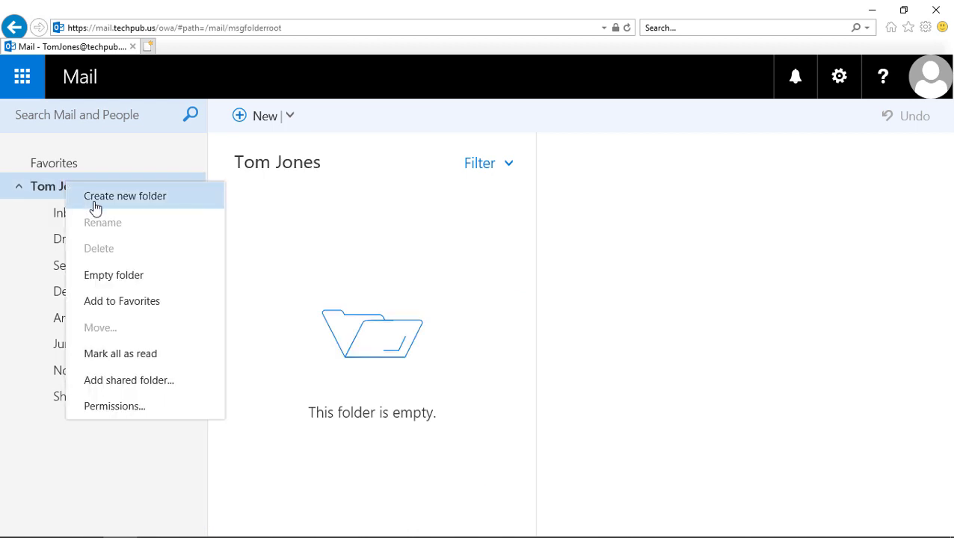
click(94, 200)
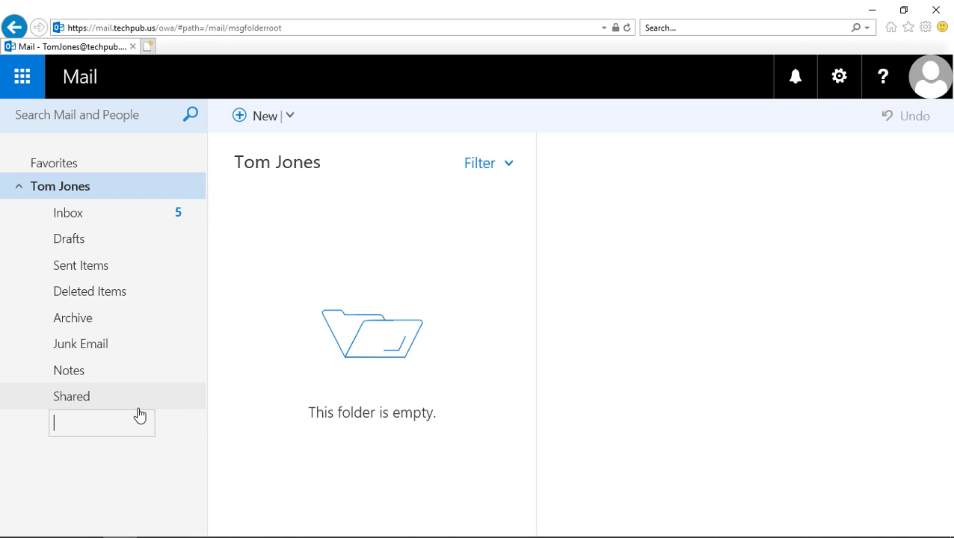
text(NewBusine)
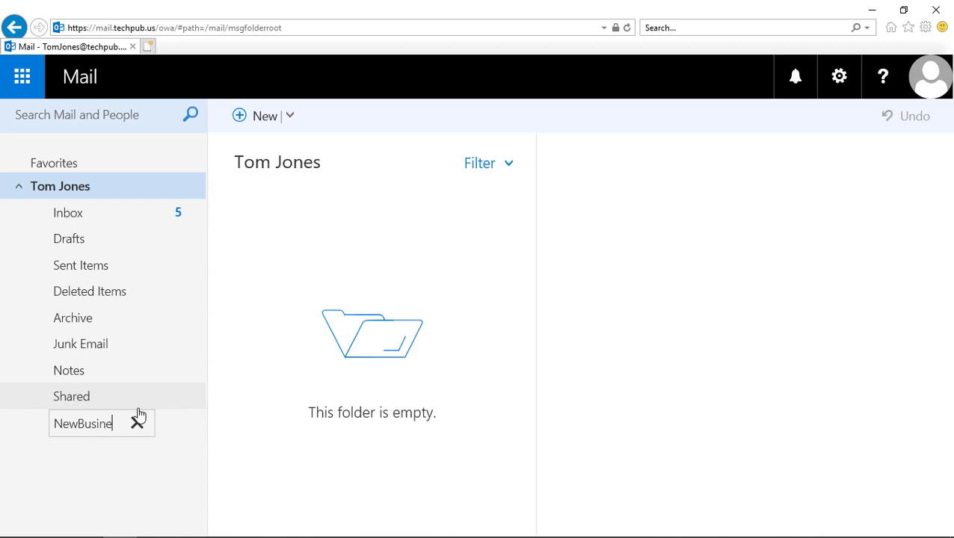
text(ss)
key(Return)
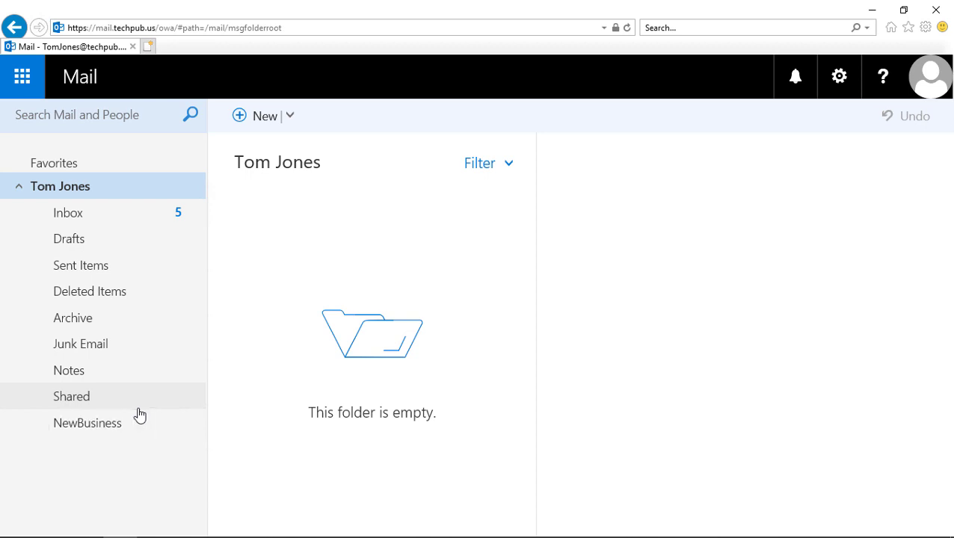
- Move the out-of-town Test message from the Inbox into NewBusiness
click(96, 432)
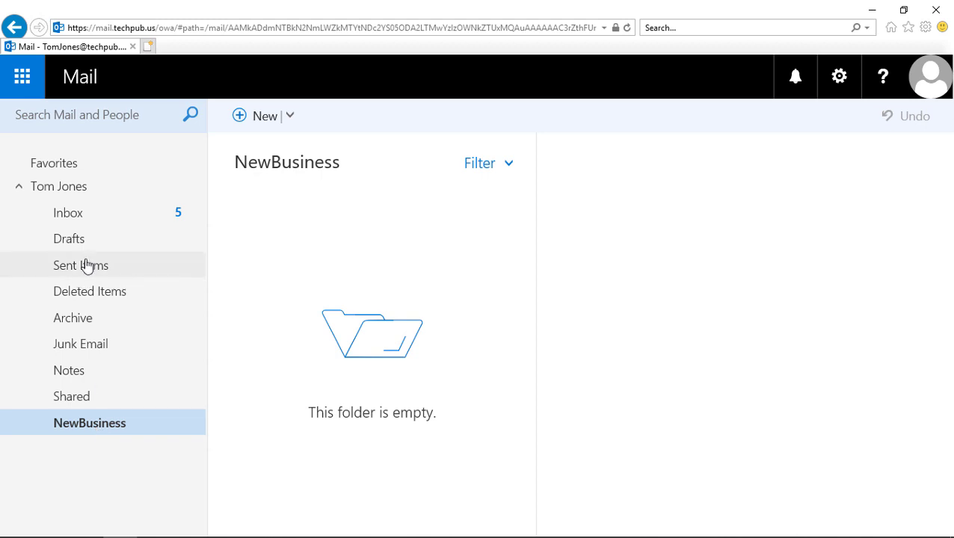
click(77, 218)
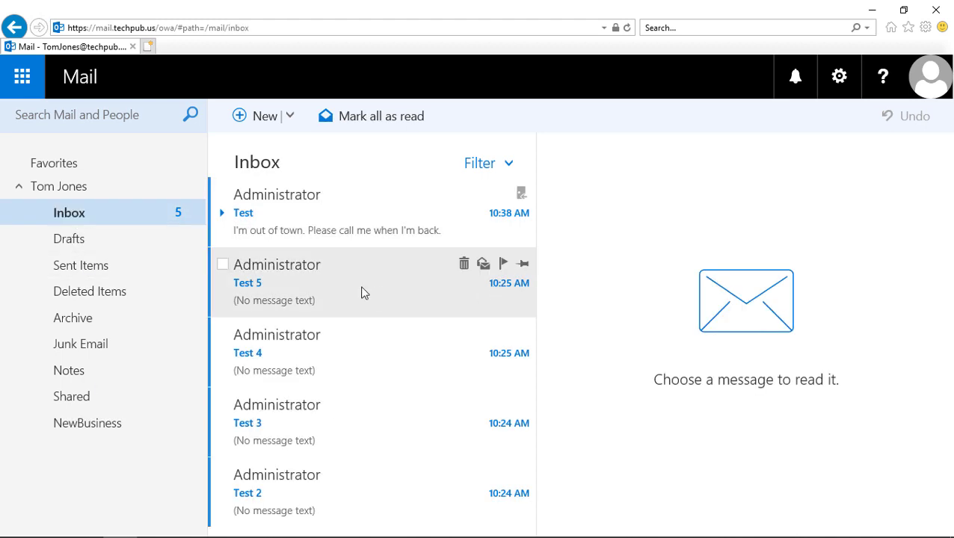
click(339, 214)
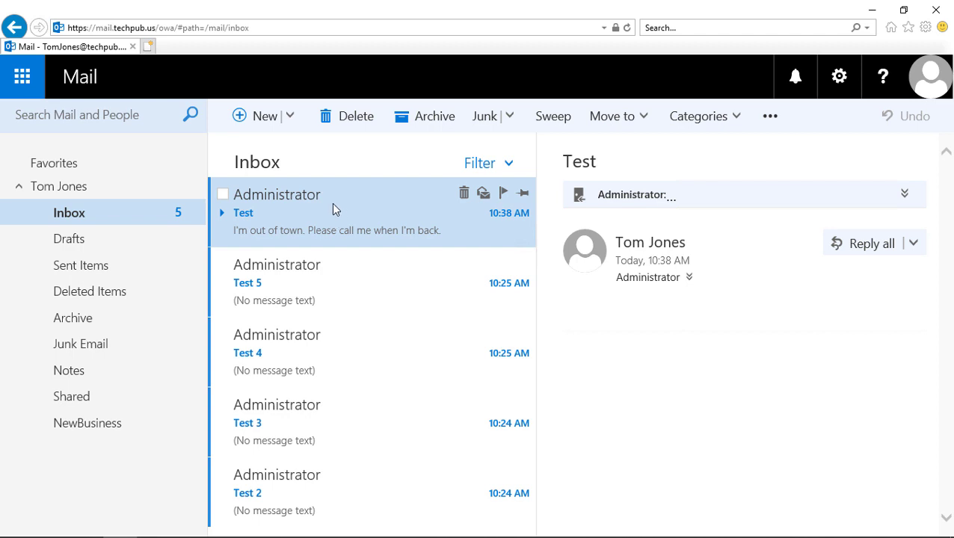
drag(332, 203, 119, 423)
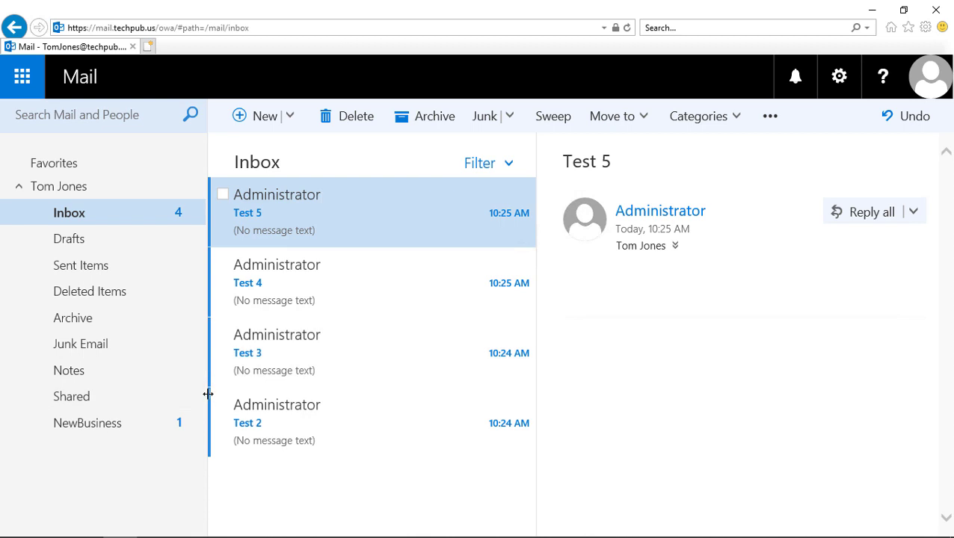
- Nest the Shared folder under NewBusiness and move the Test message into Shared
click(74, 399)
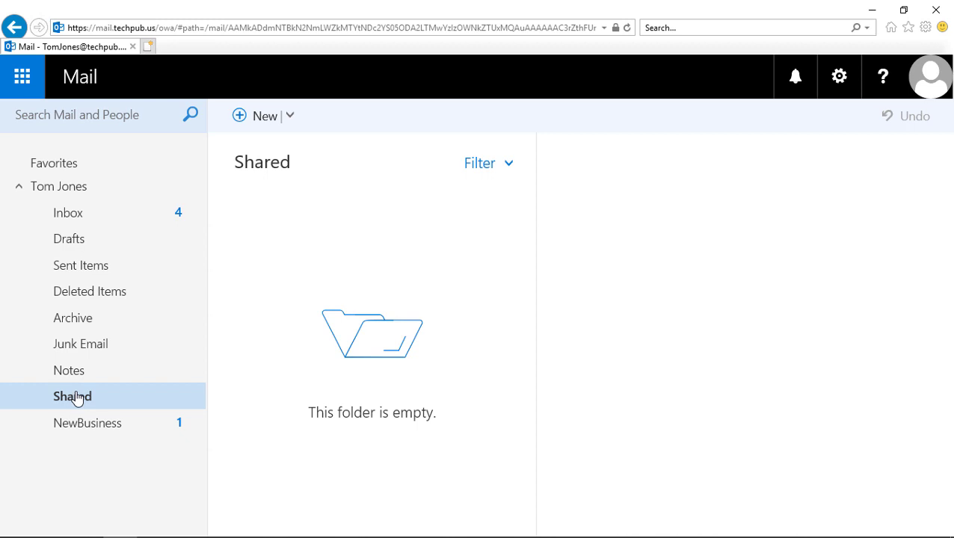
drag(77, 399, 99, 422)
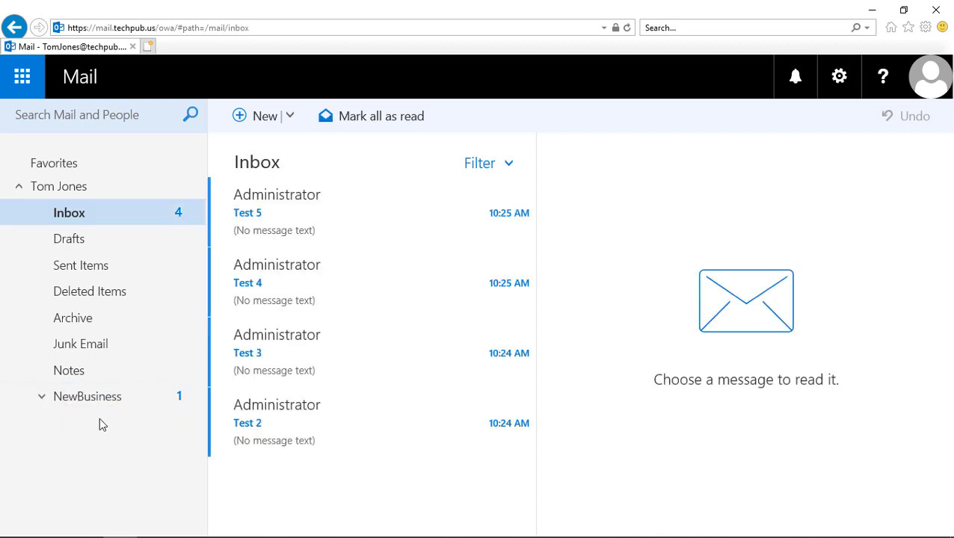
click(42, 401)
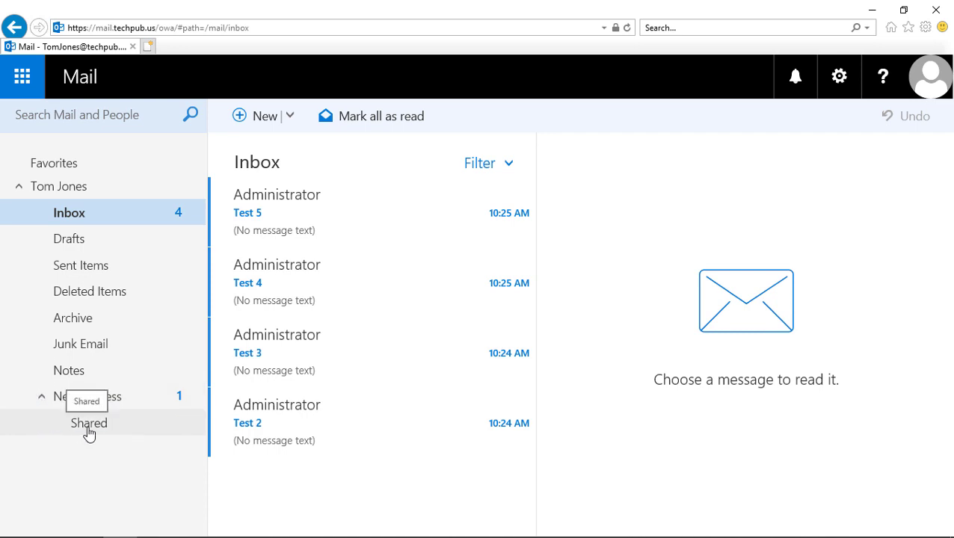
click(107, 399)
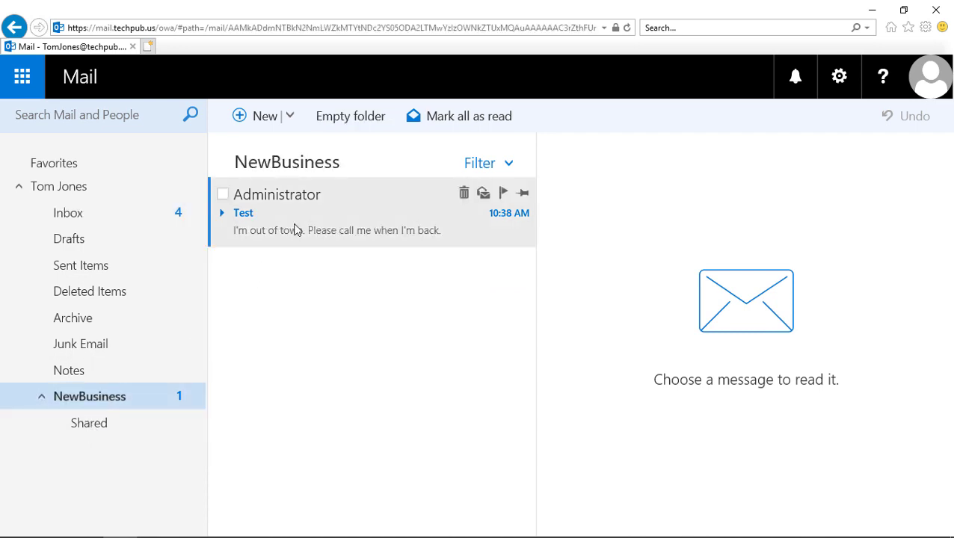
drag(307, 215, 141, 425)
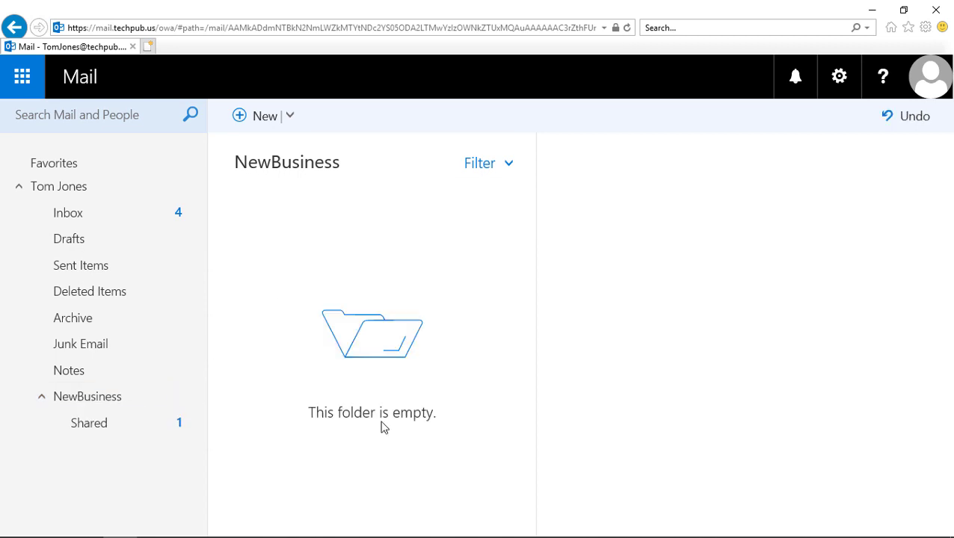
click(93, 423)
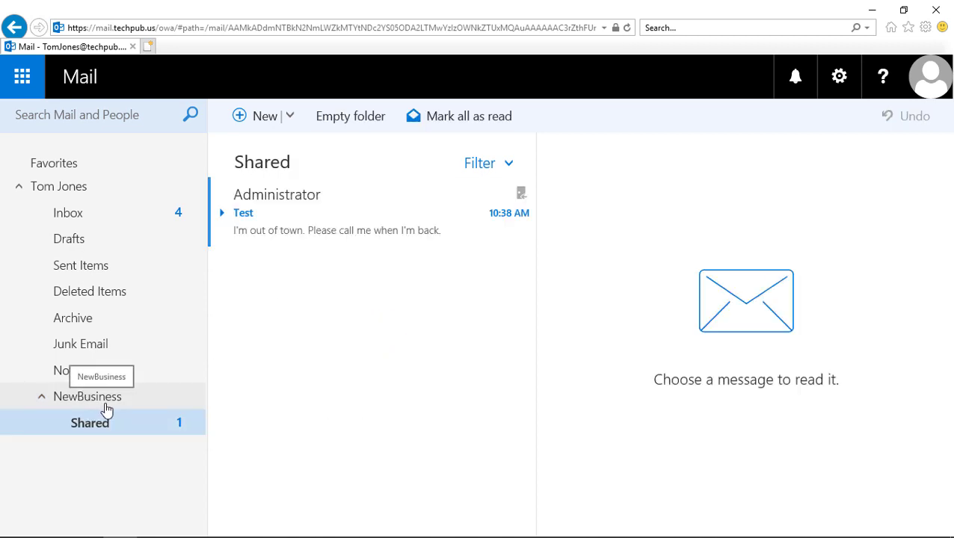
- In Shared's permissions, give Default and Anonymous the Publishing Editor level
right_click(118, 424)
click(142, 408)
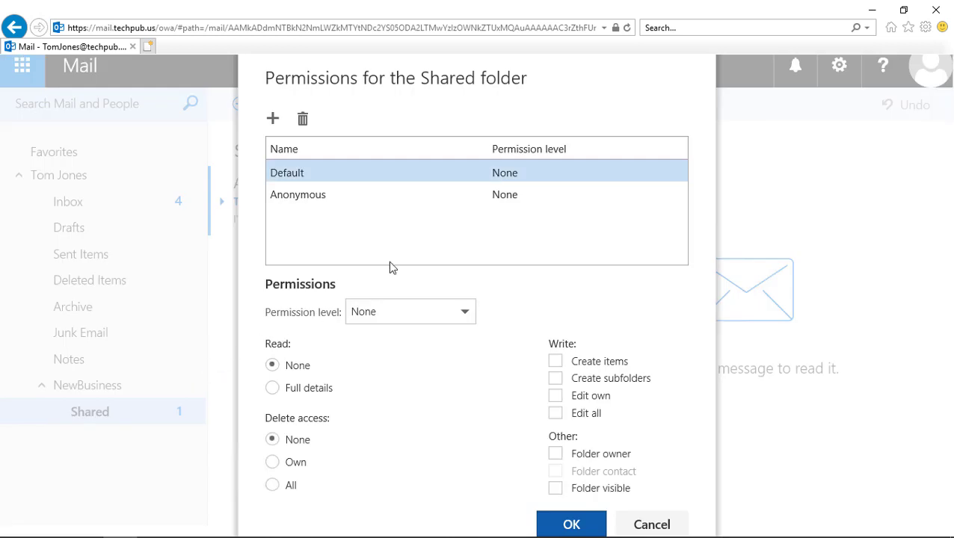
click(556, 379)
click(556, 396)
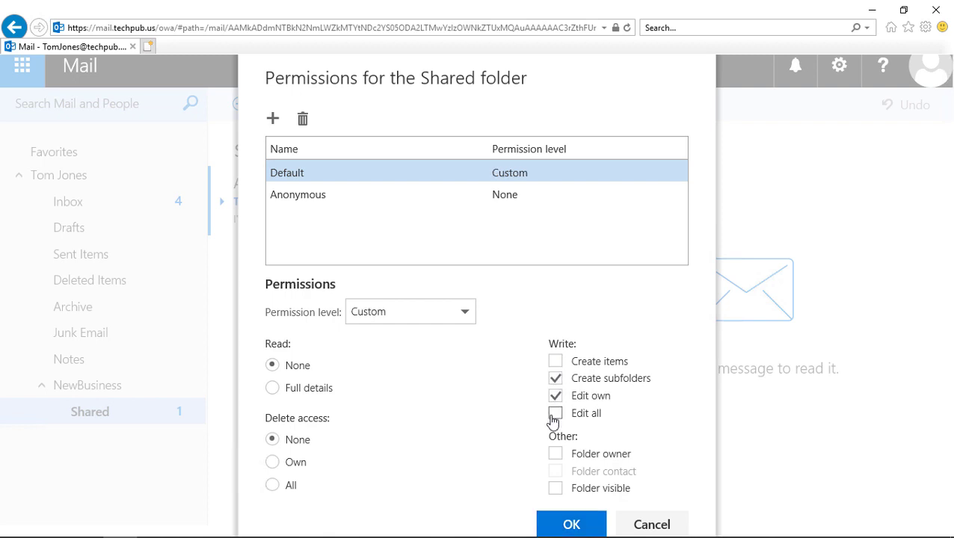
click(555, 415)
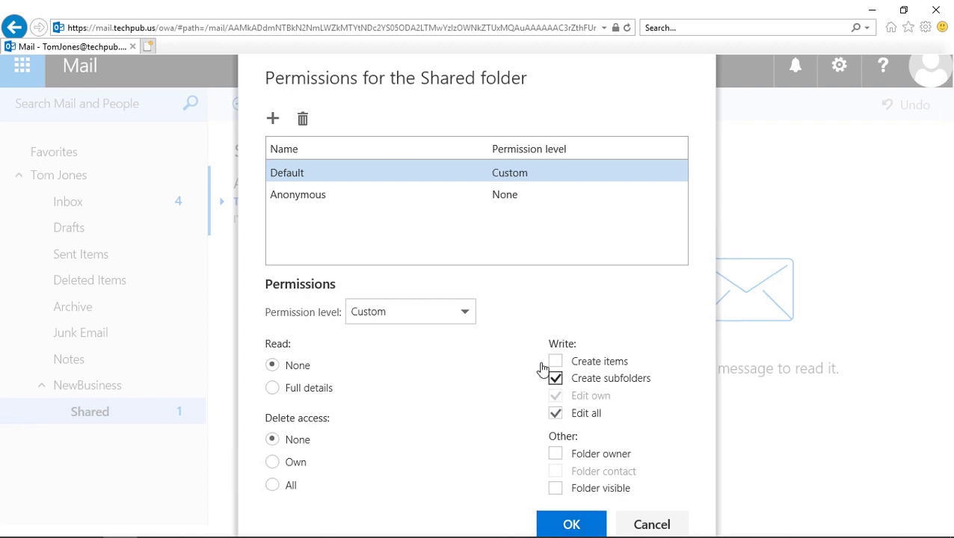
click(467, 314)
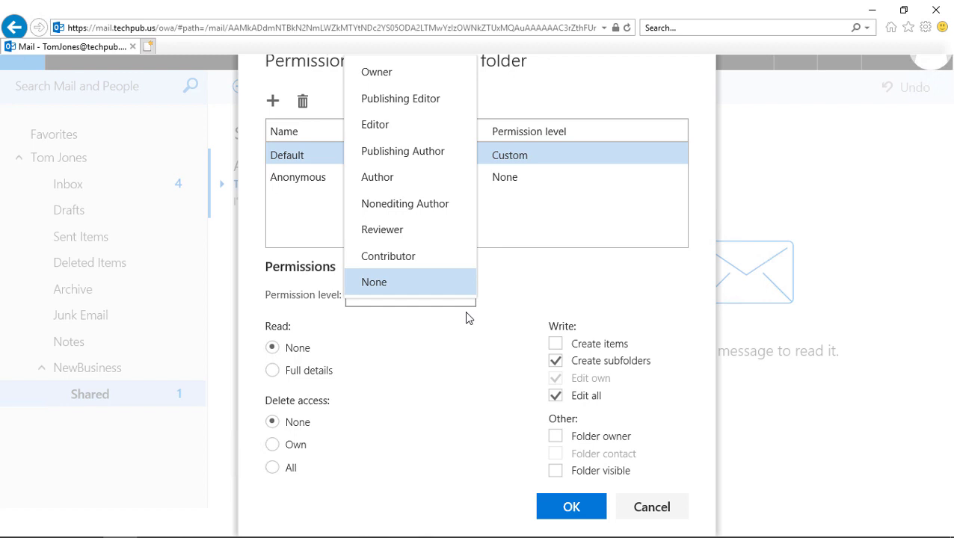
click(433, 104)
click(441, 179)
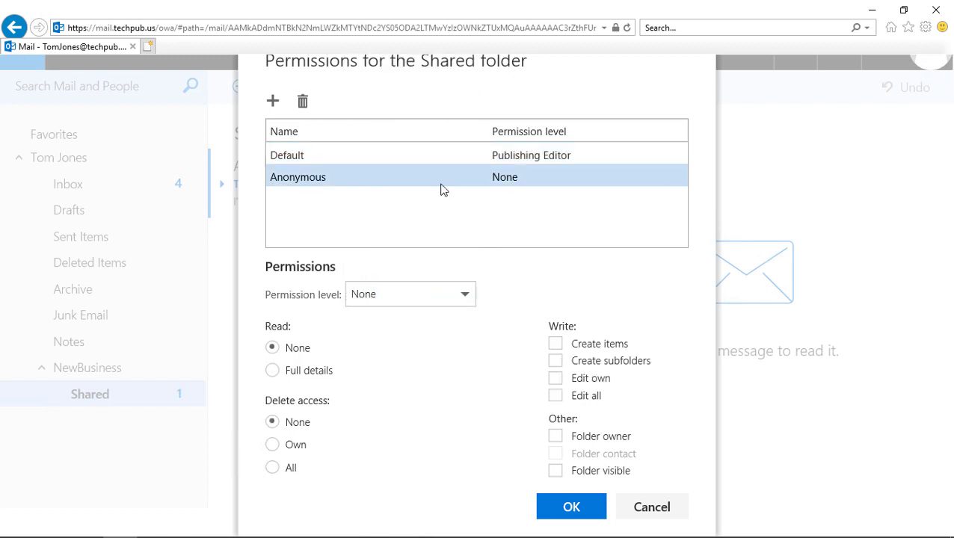
click(465, 300)
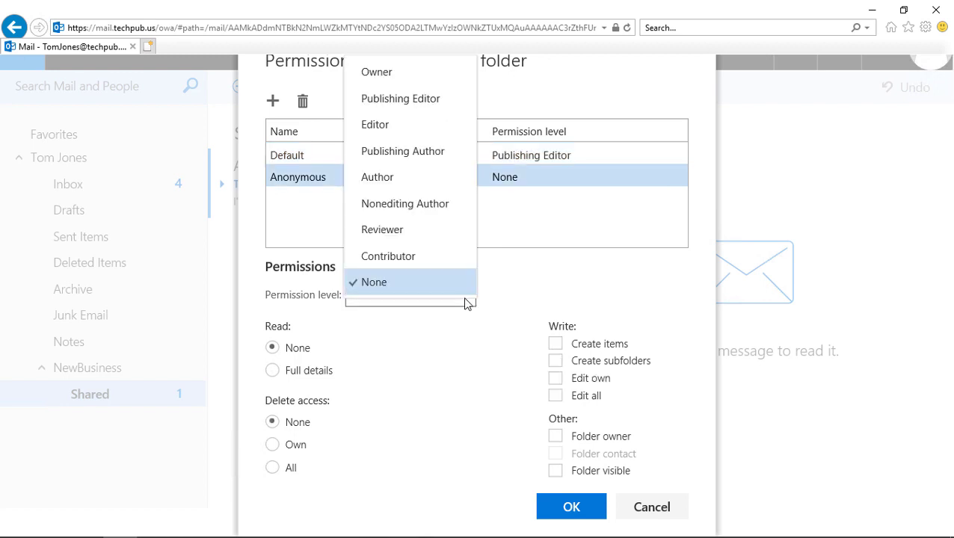
click(439, 102)
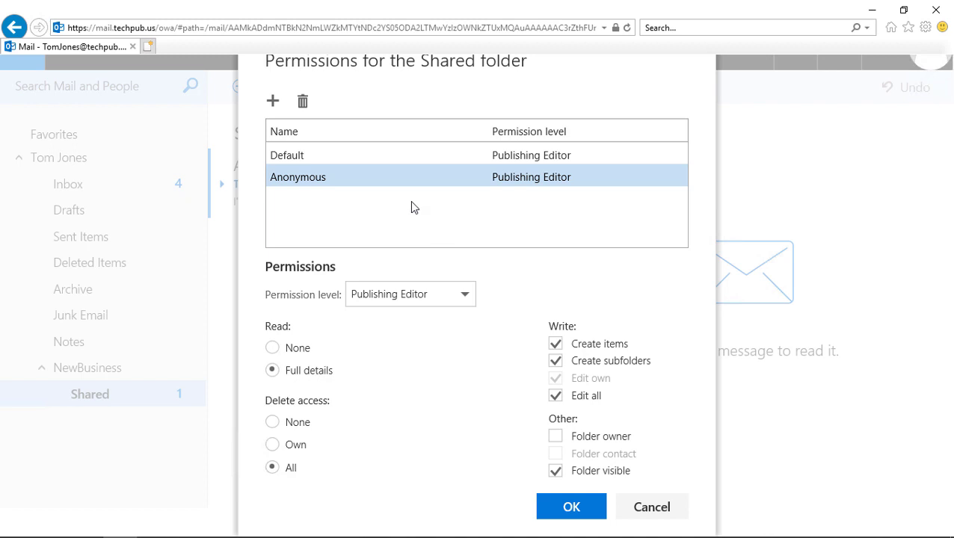
- Change both the Default and Anonymous permission levels on Shared to None
click(409, 158)
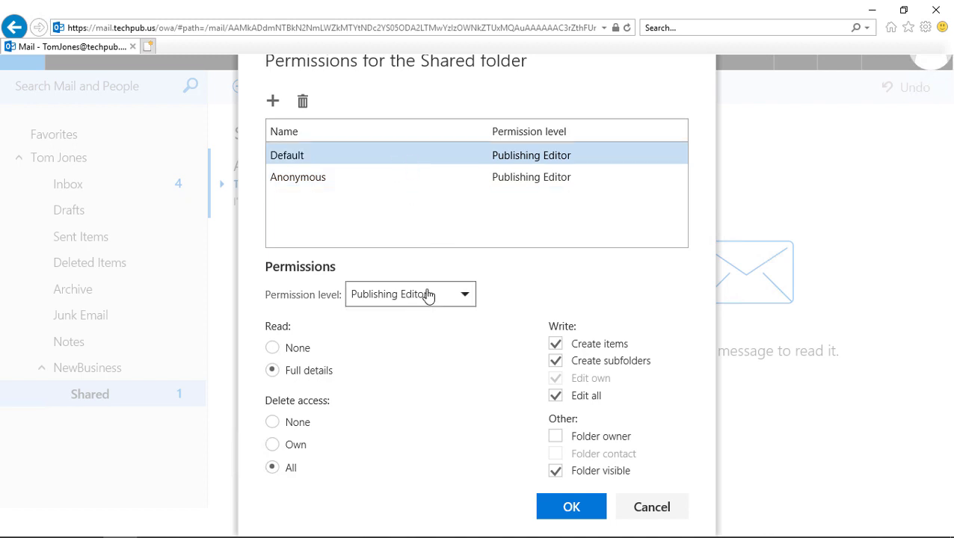
click(462, 299)
click(458, 284)
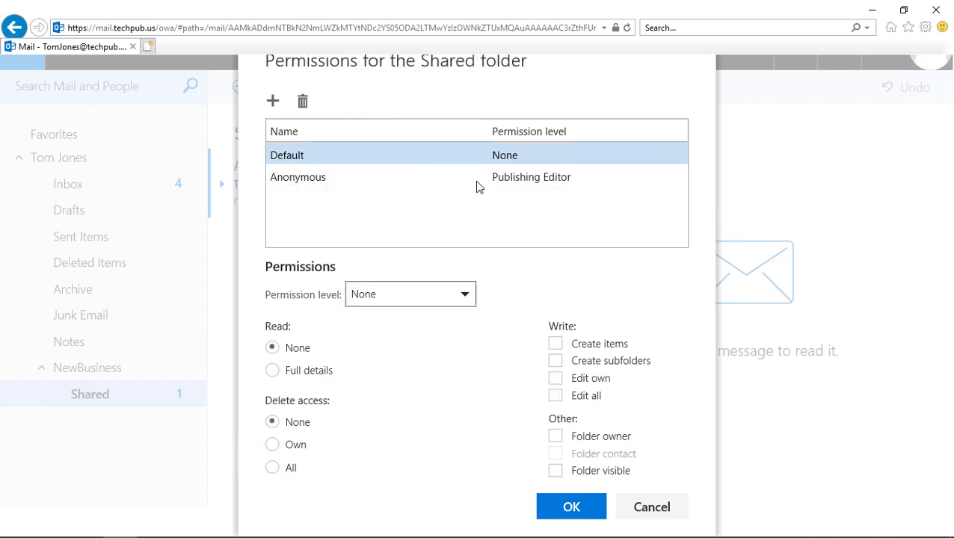
click(482, 177)
click(459, 297)
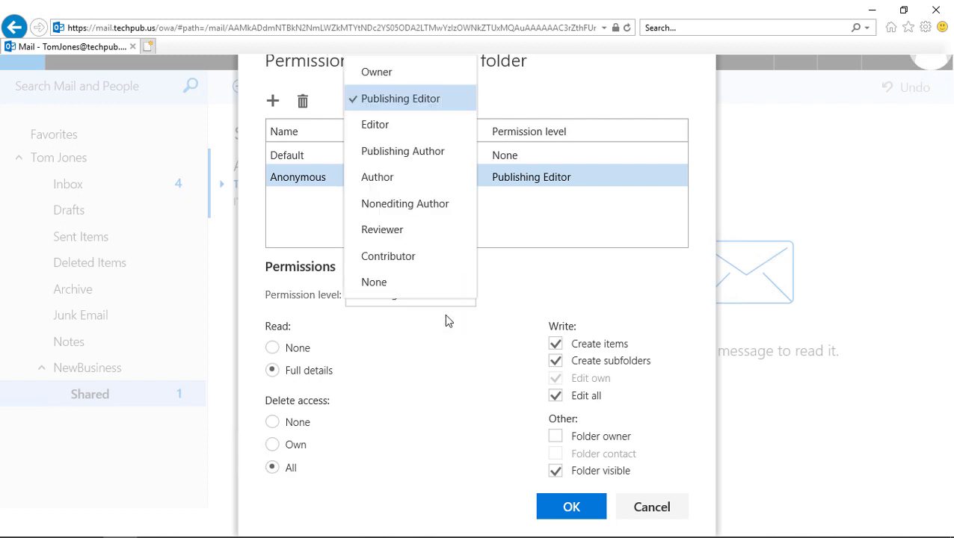
click(433, 289)
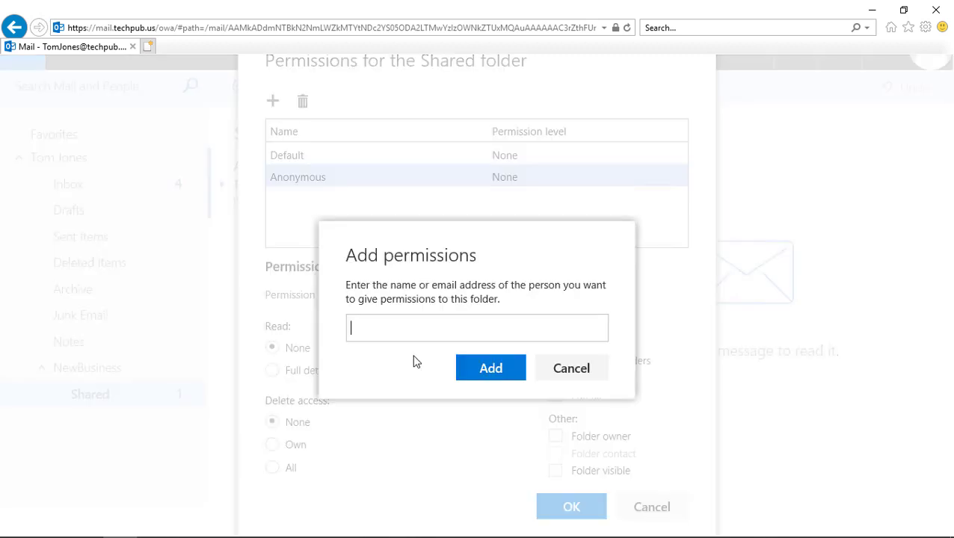
- Add Administrator to Shared's permissions with the Owner level and save the changes
text(admin)
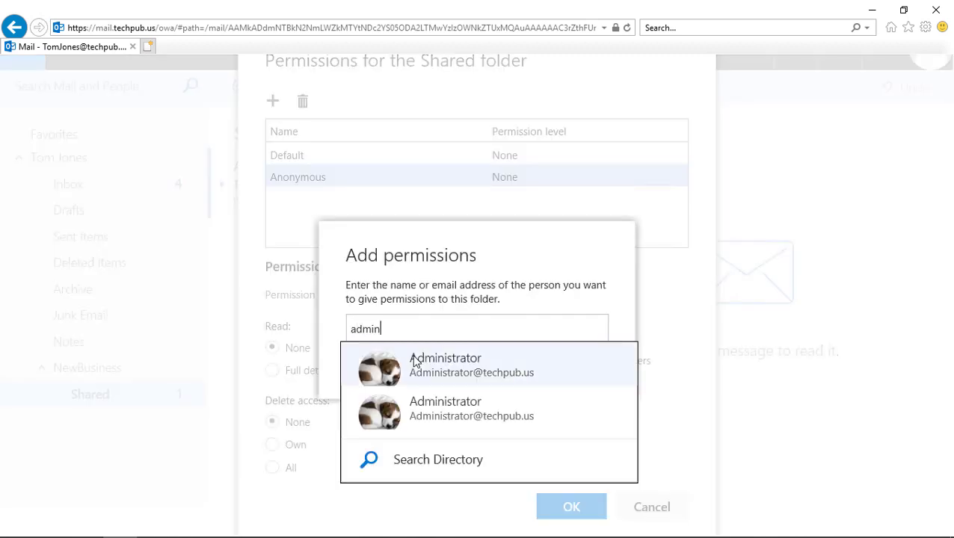
click(416, 363)
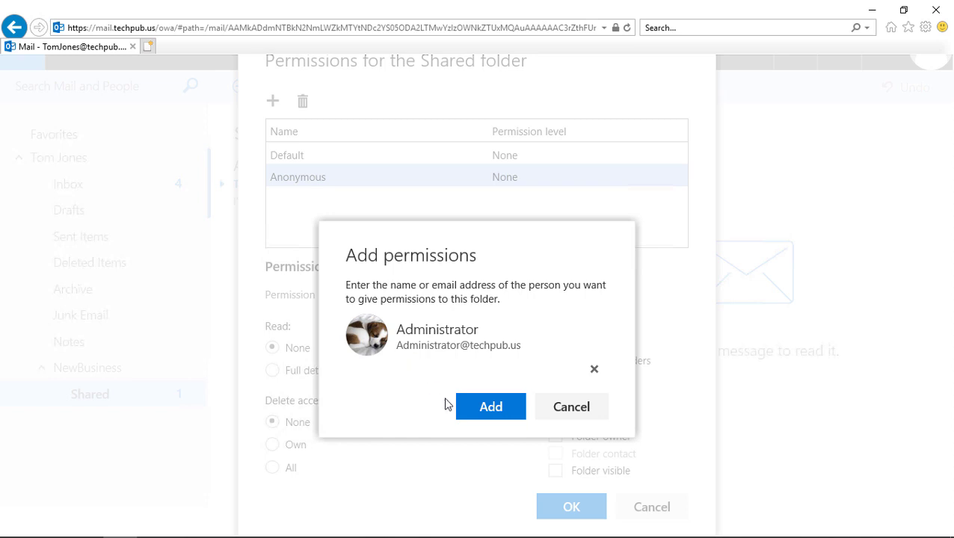
click(481, 413)
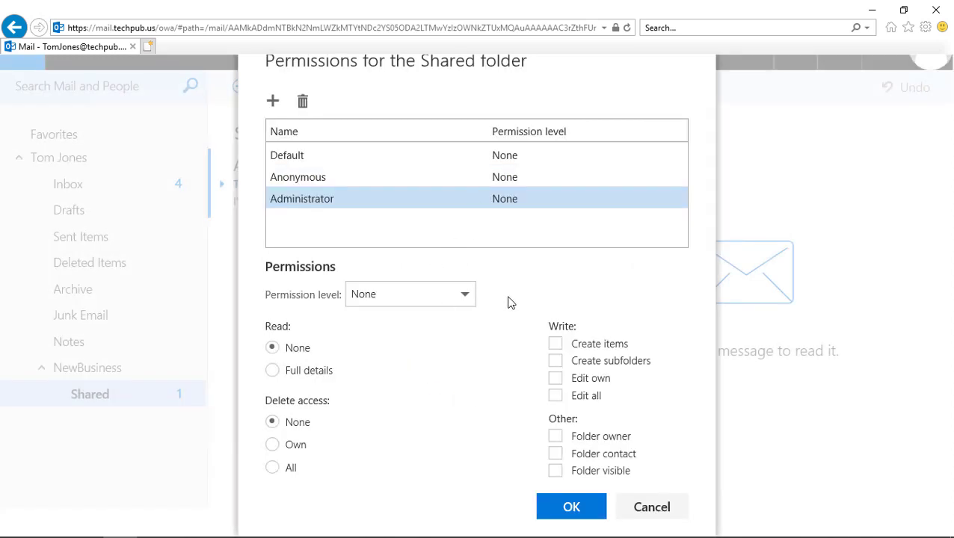
click(467, 299)
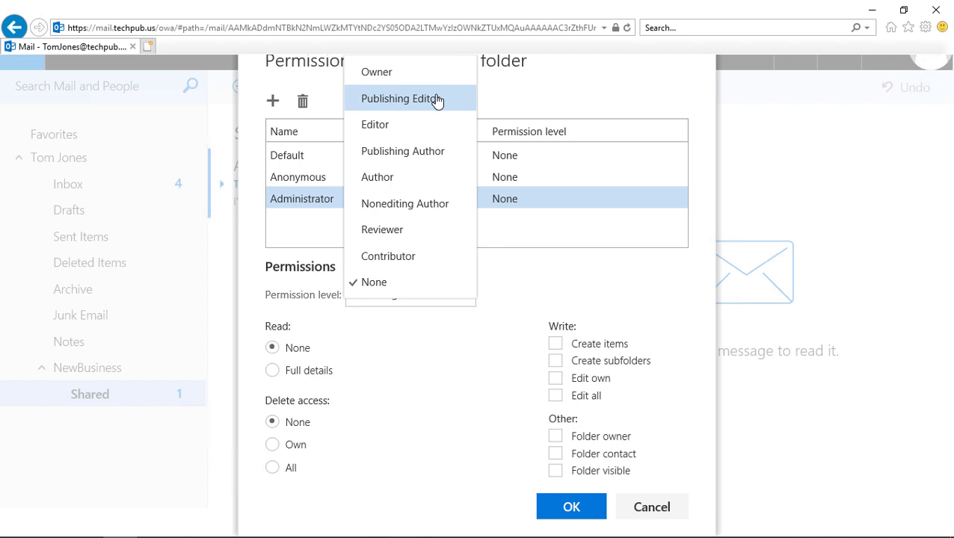
click(436, 75)
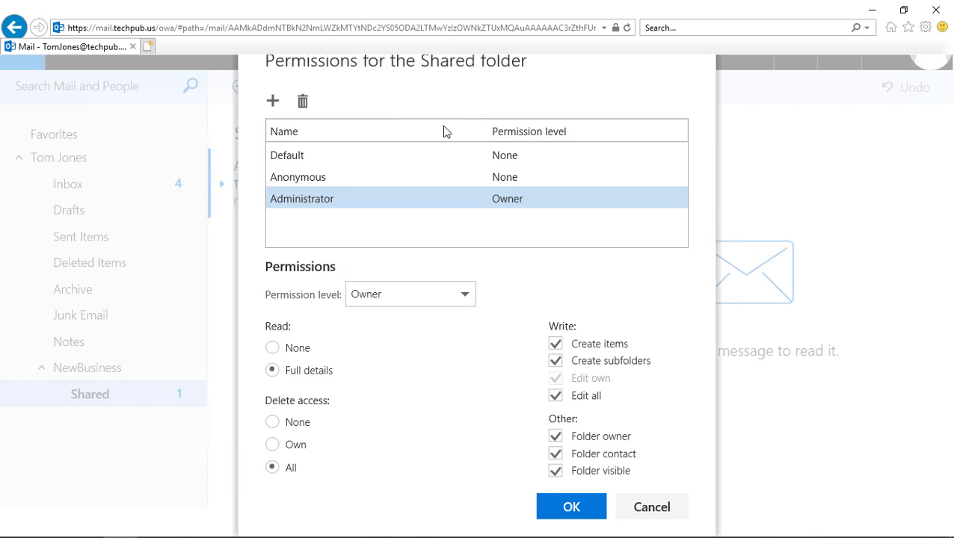
click(553, 508)
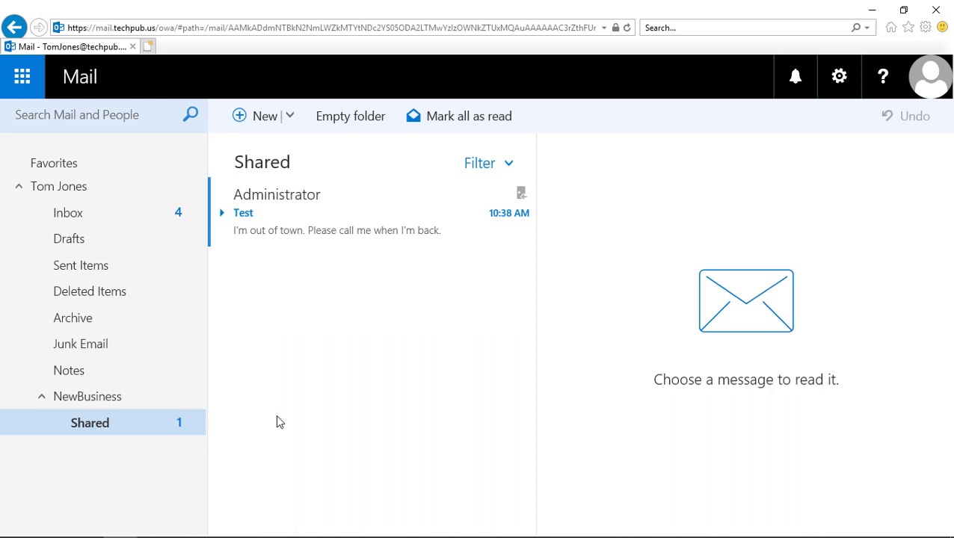
click(104, 402)
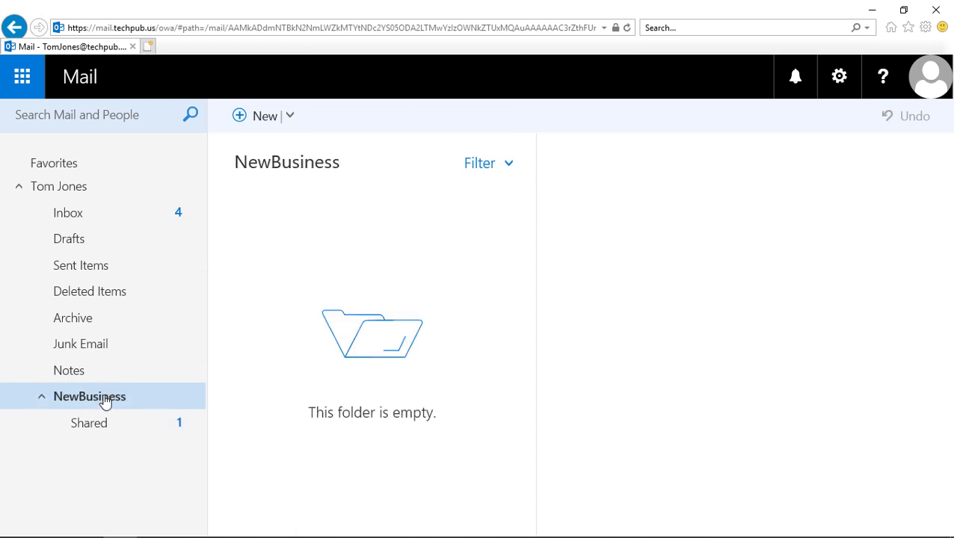
right_click(104, 401)
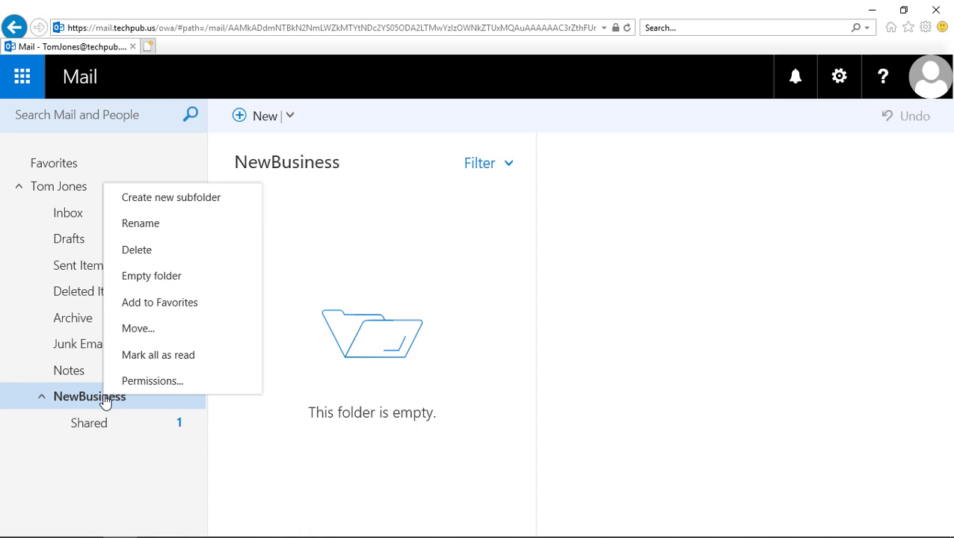
click(146, 303)
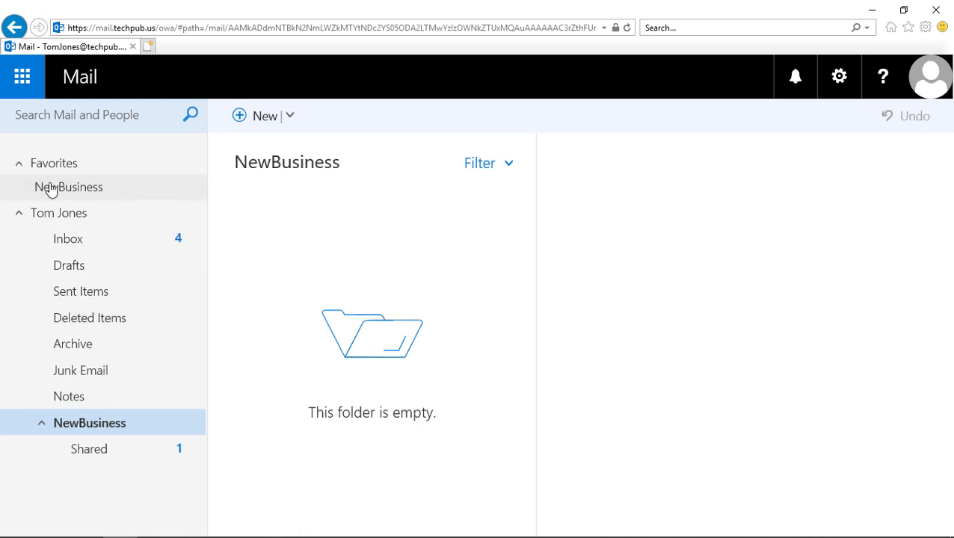
click(72, 192)
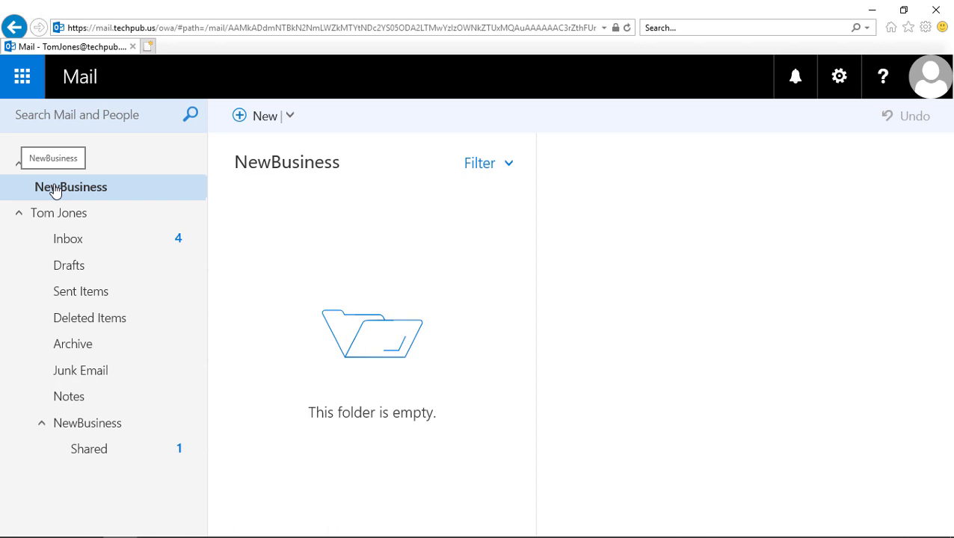
click(94, 422)
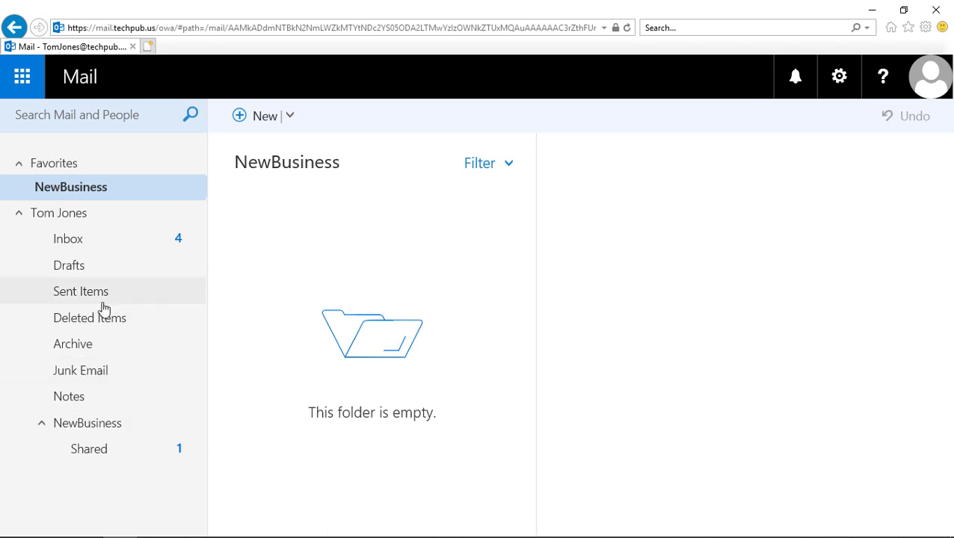
right_click(111, 426)
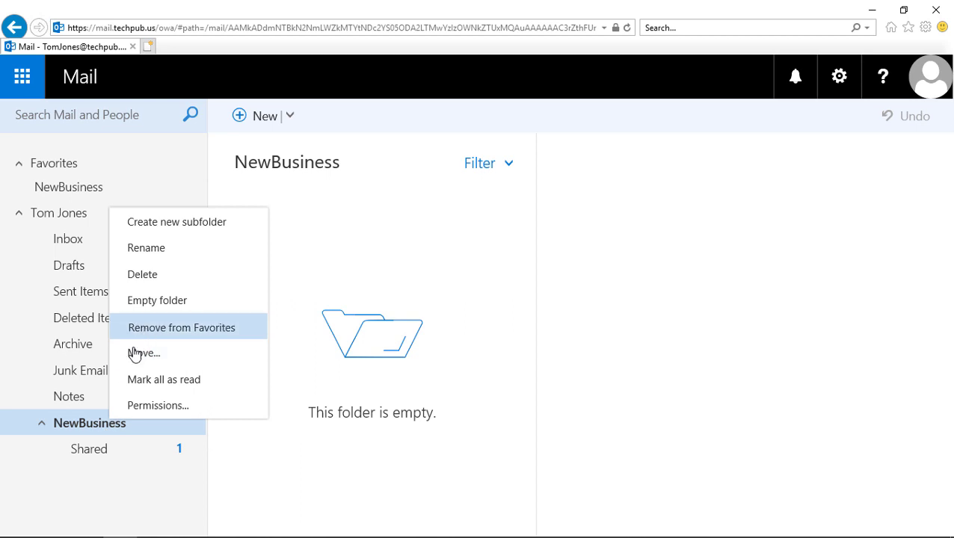
click(138, 329)
click(128, 426)
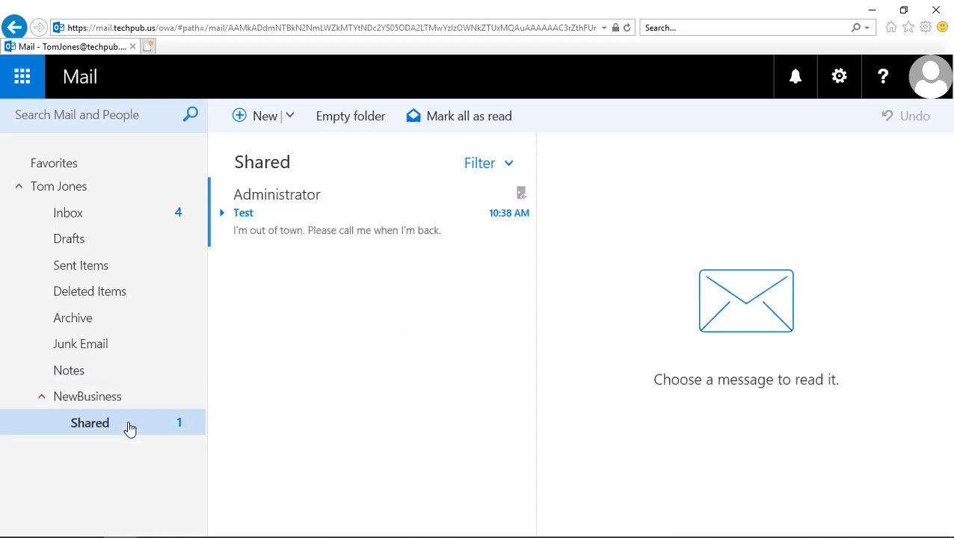
- Mark everything in Shared as read, then mark the Test message unread again
right_click(129, 429)
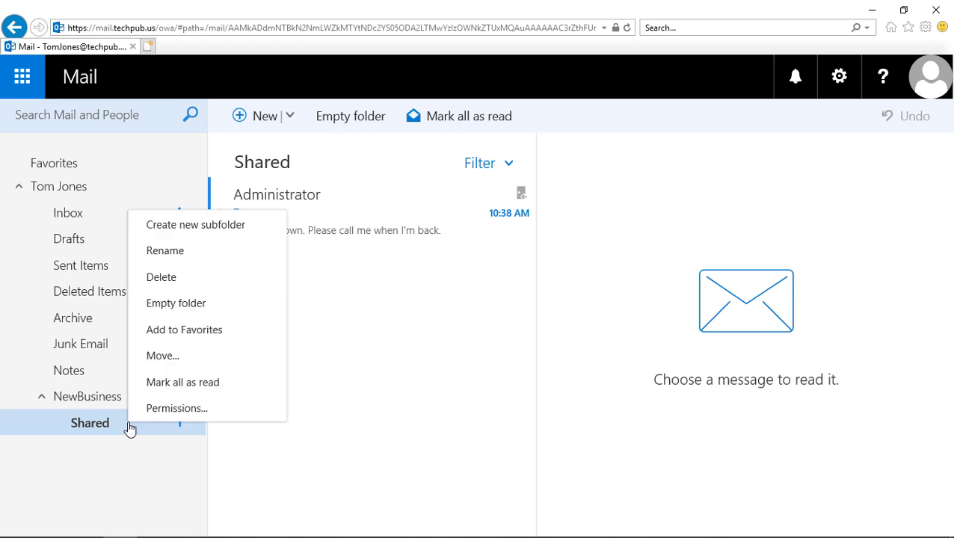
click(168, 384)
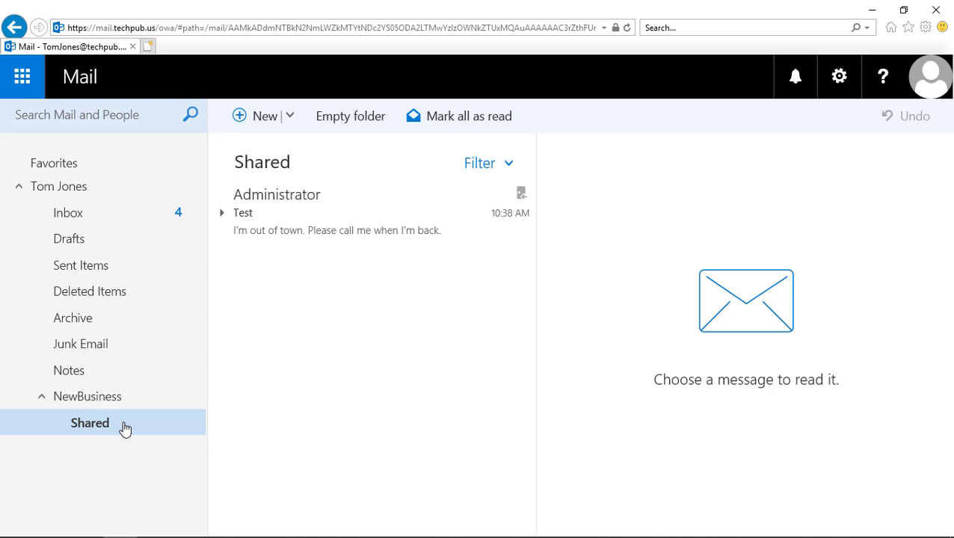
click(310, 213)
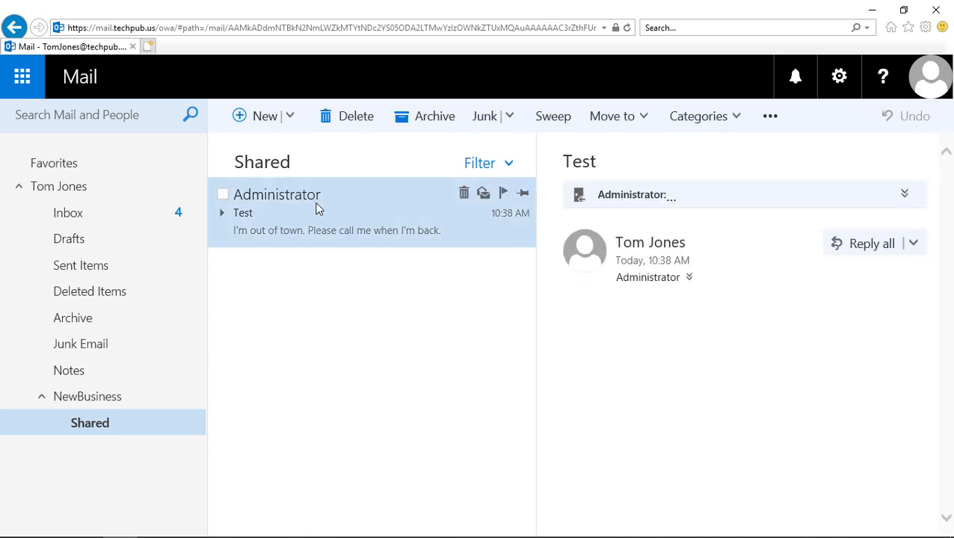
right_click(319, 216)
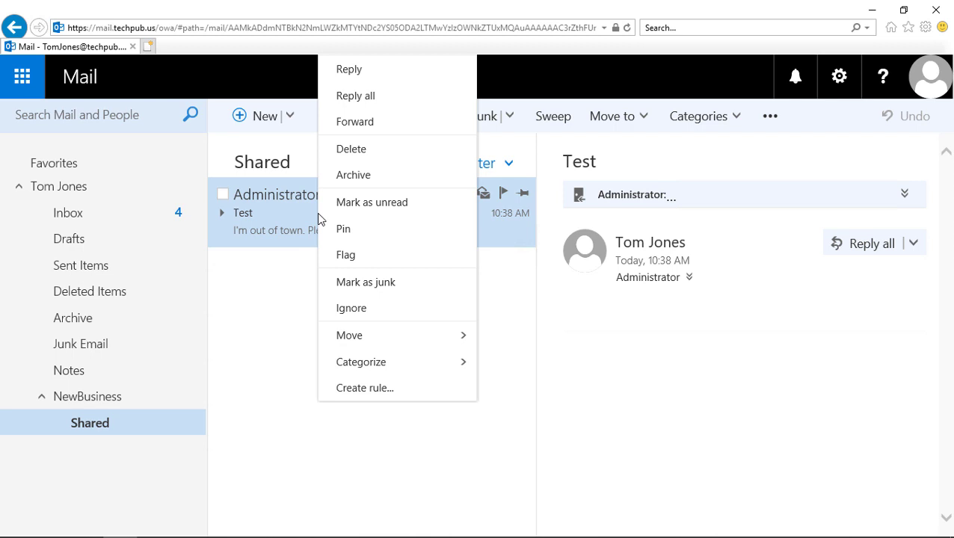
click(340, 202)
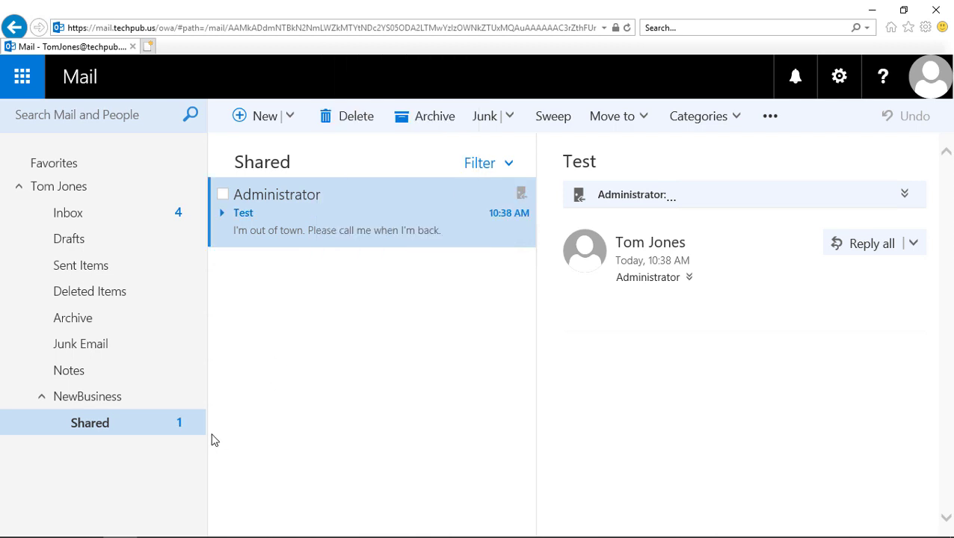